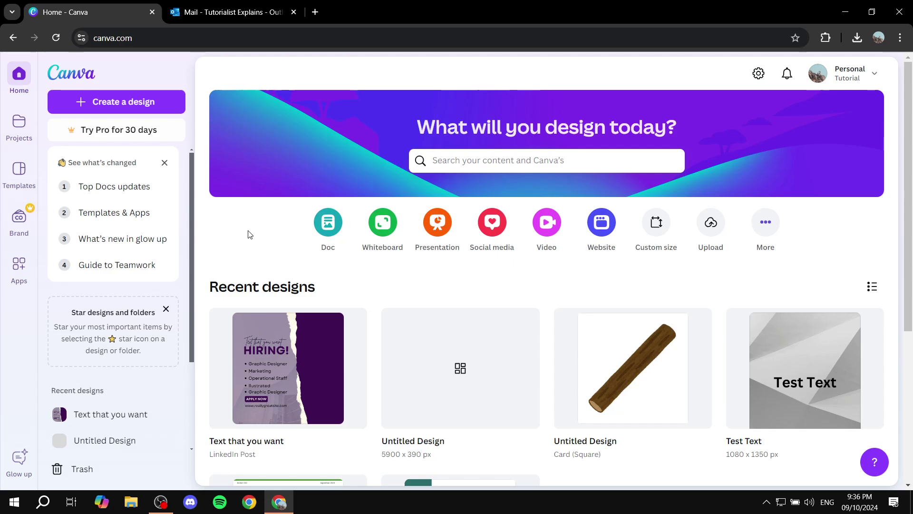
Search the Create a design options for 'Email signature' under More
click(117, 104)
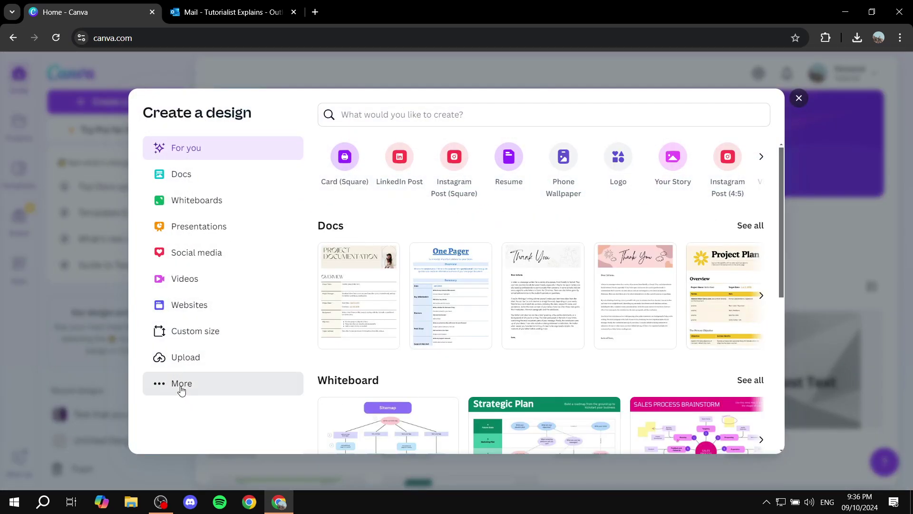
click(181, 386)
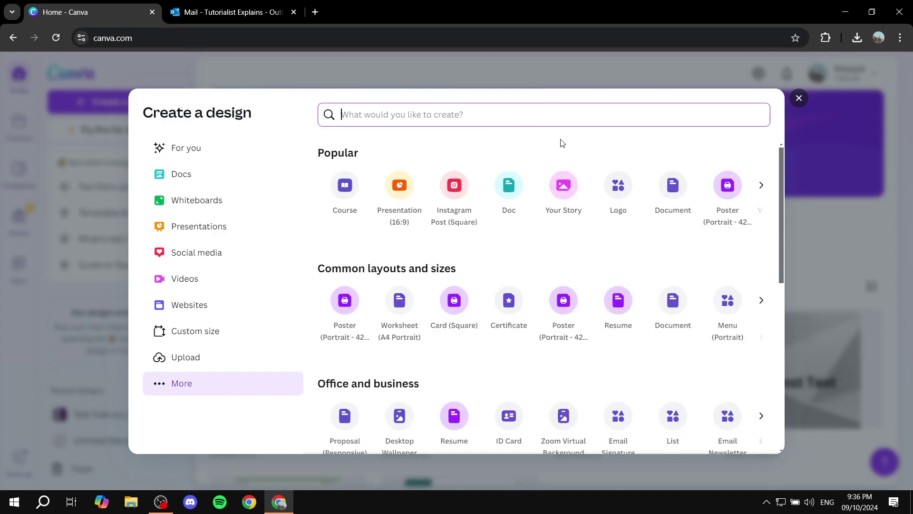
text(Email sig)
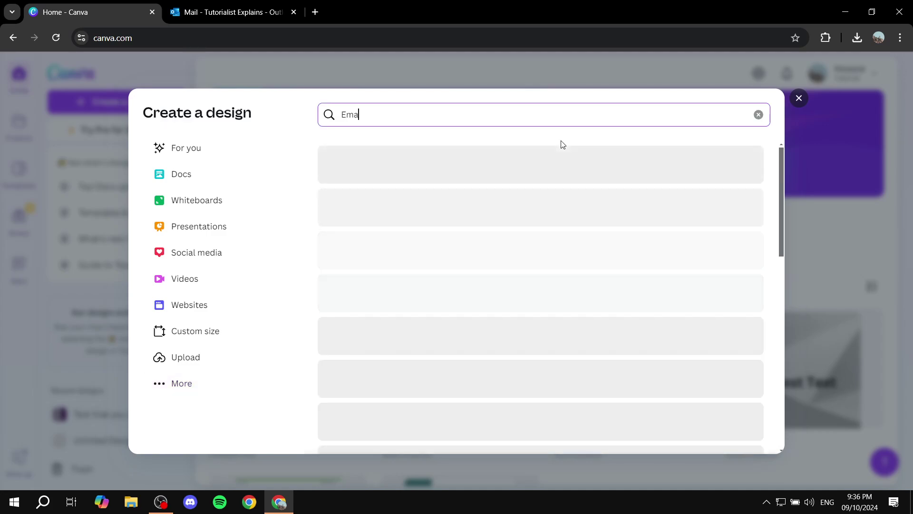
text(nature)
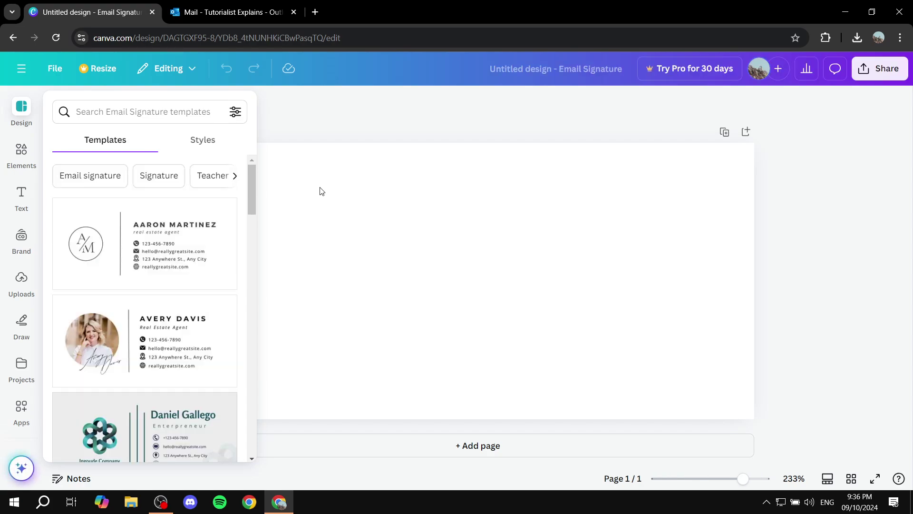
Apply the circular monogram contact-card template to a new Email Signature design
click(169, 239)
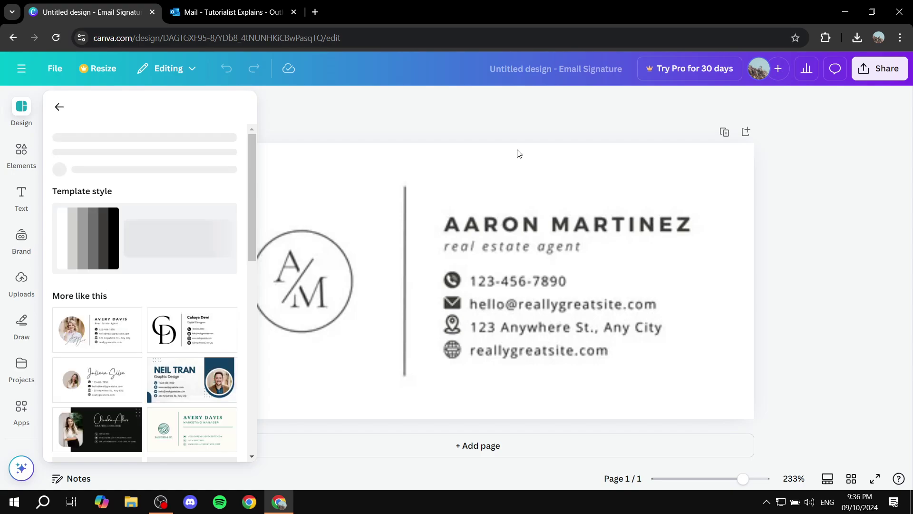
click(509, 124)
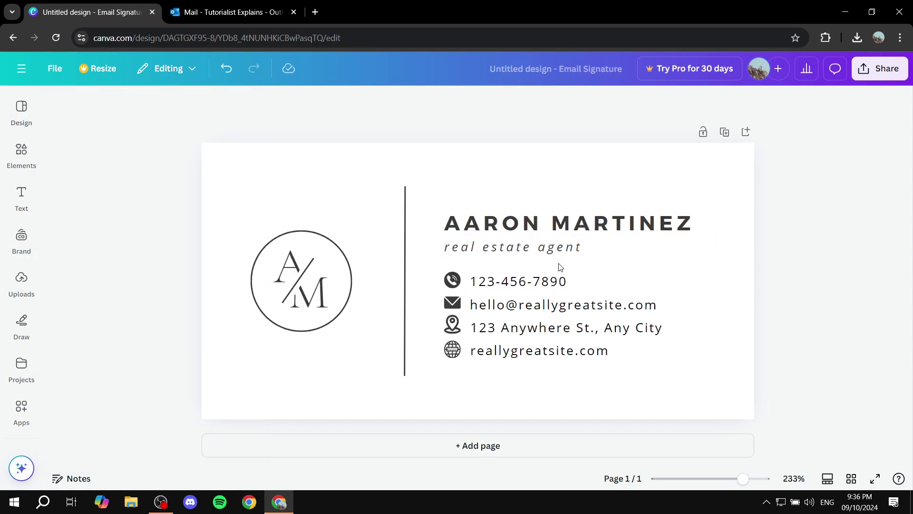
Delete the circle surrounding the A/M monogram logo
click(296, 285)
click(228, 260)
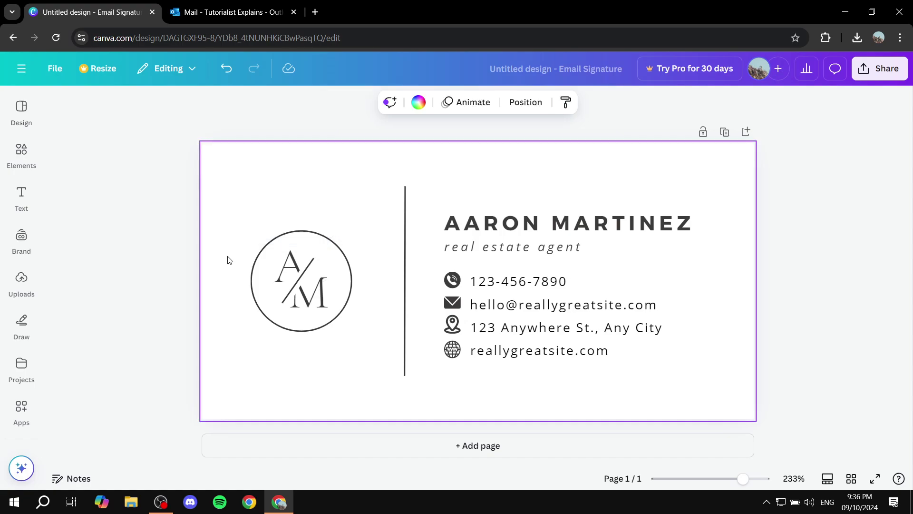
click(331, 256)
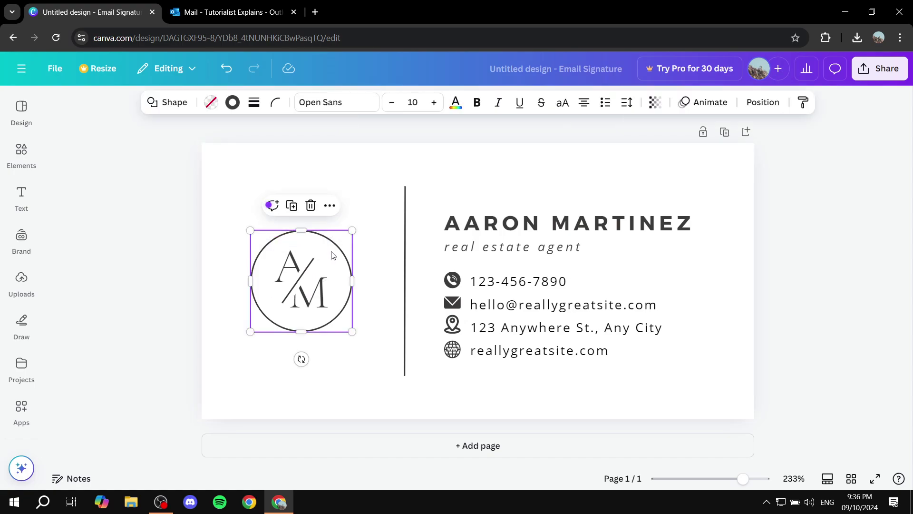
key(Delete)
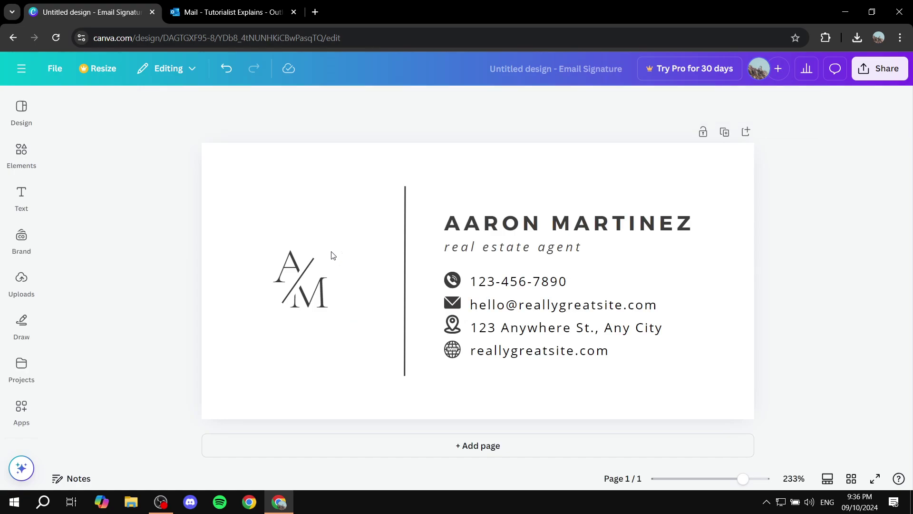
Marquee-select the remaining A and M letters and delete them
click(310, 290)
click(265, 342)
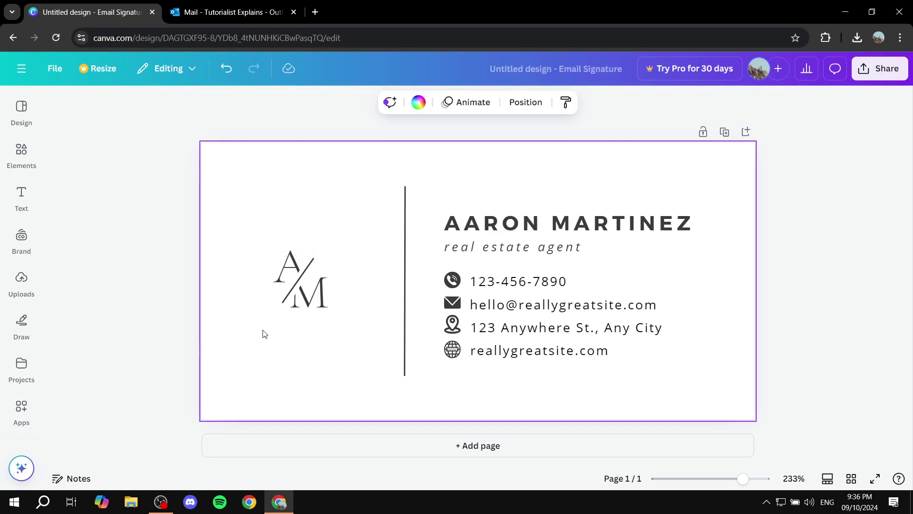
drag(261, 333, 353, 237)
key(Delete)
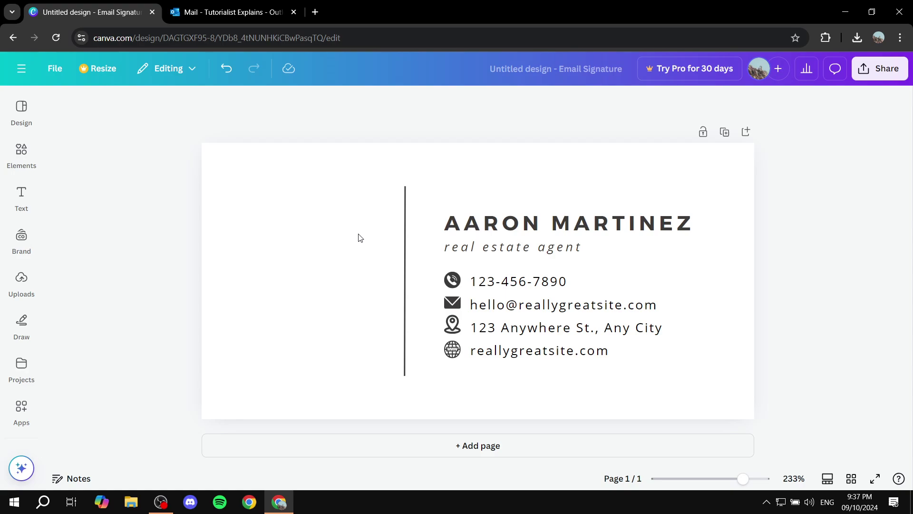
Add the uploaded fiery planet image and drag it to the signature's empty left side
click(22, 239)
click(21, 152)
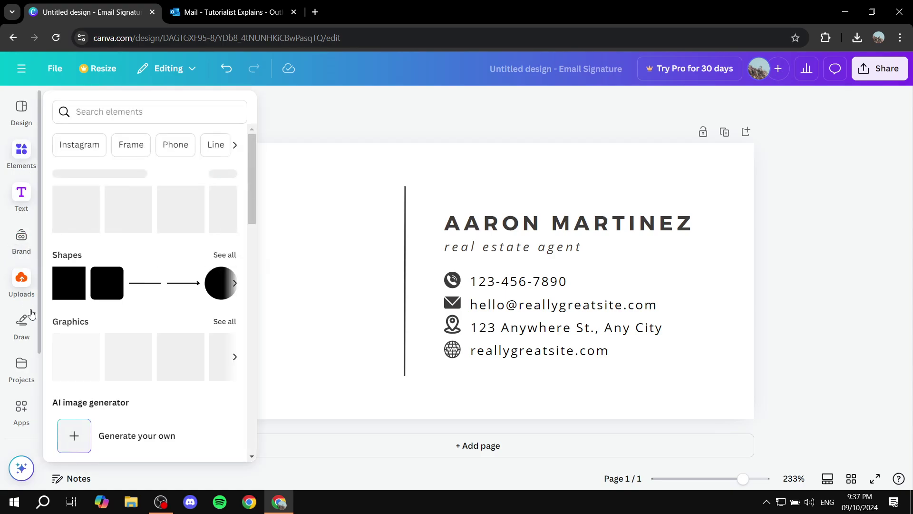
click(22, 282)
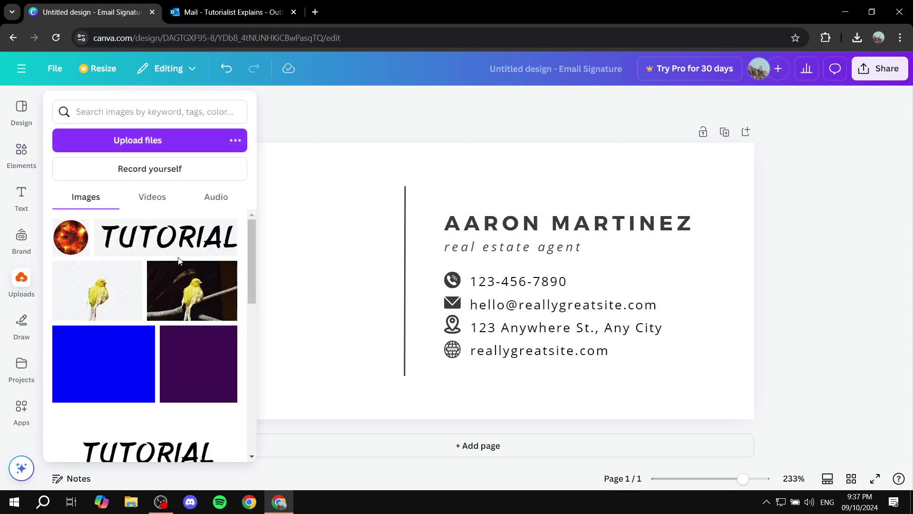
scroll(110, 248, down, 2)
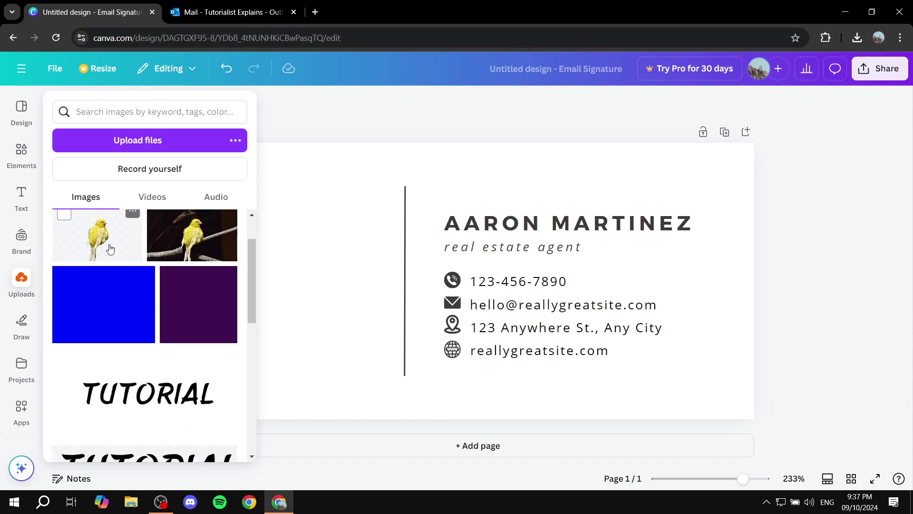
scroll(76, 255, up, 2)
click(64, 231)
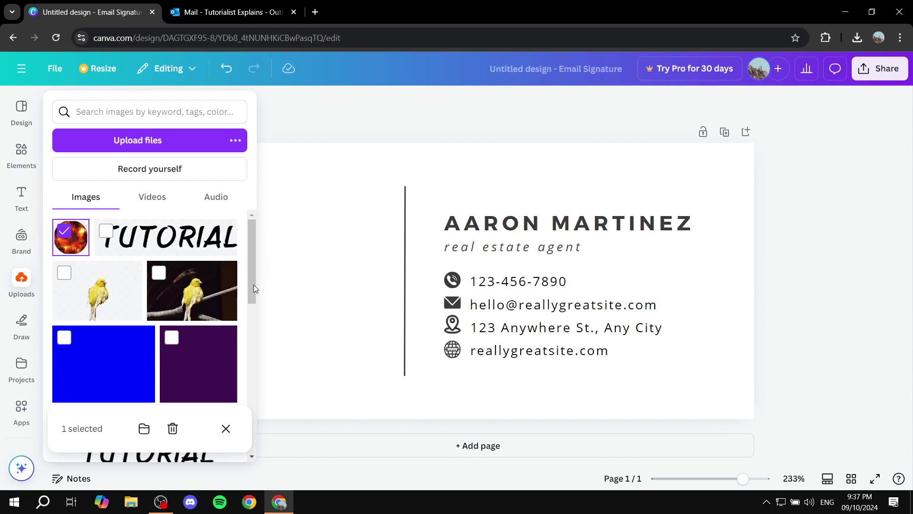
click(72, 240)
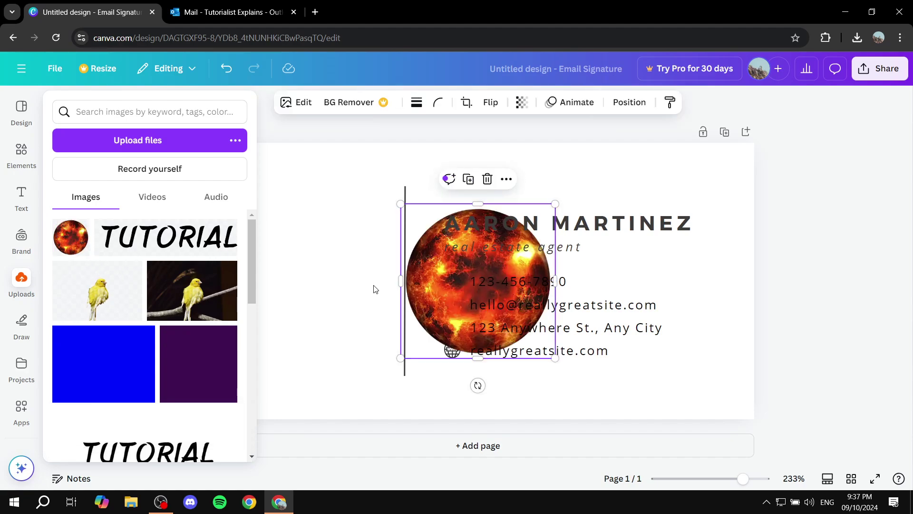
click(476, 285)
drag(510, 290, 330, 293)
Replace the name heading with 'TUTORIALST EXPLAINS', widen it to one line, and nudge it up-left
double_click(600, 221)
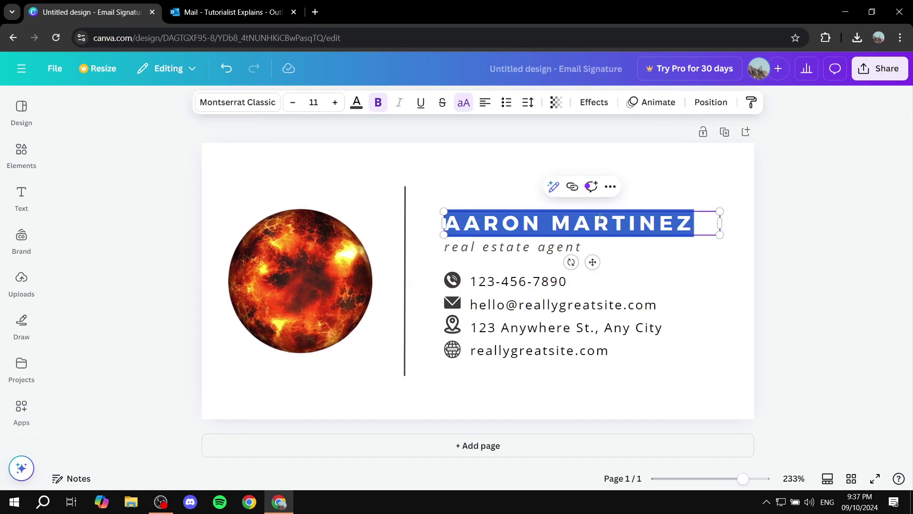
key(BackSpace)
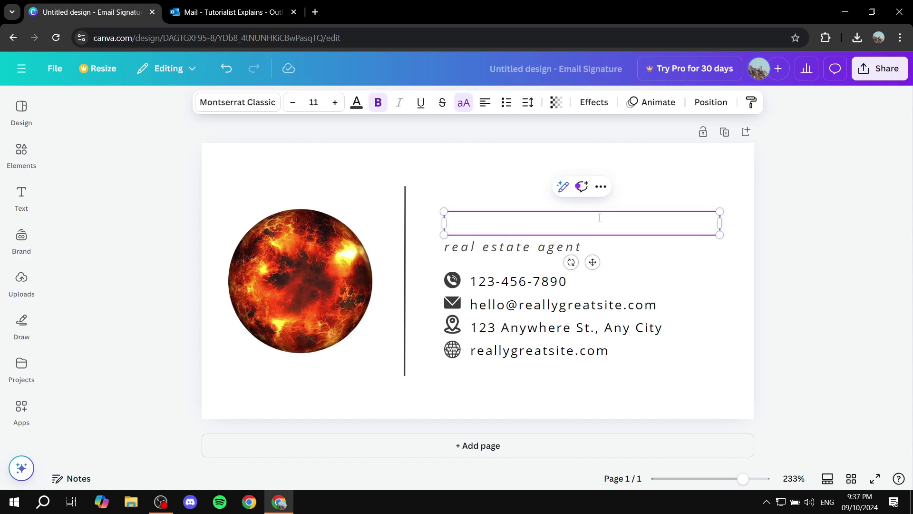
text(TUTORIALST)
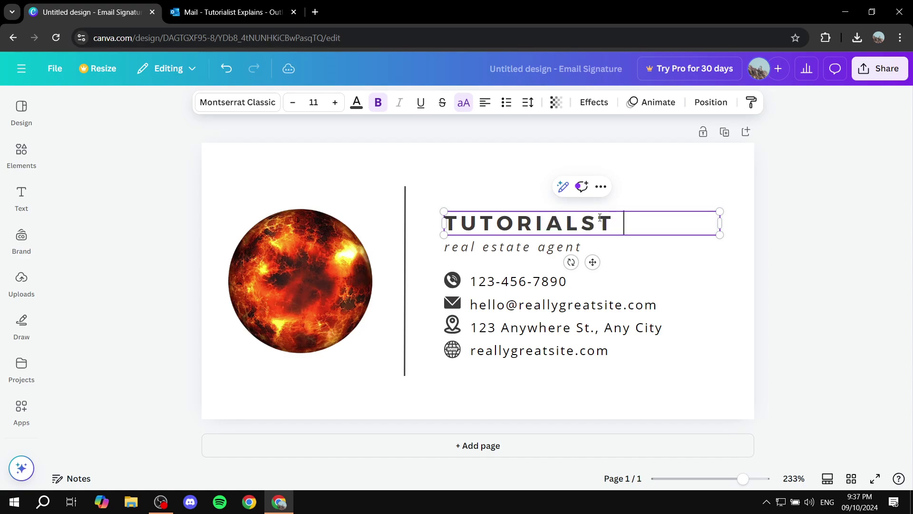
text( EXPLAINS)
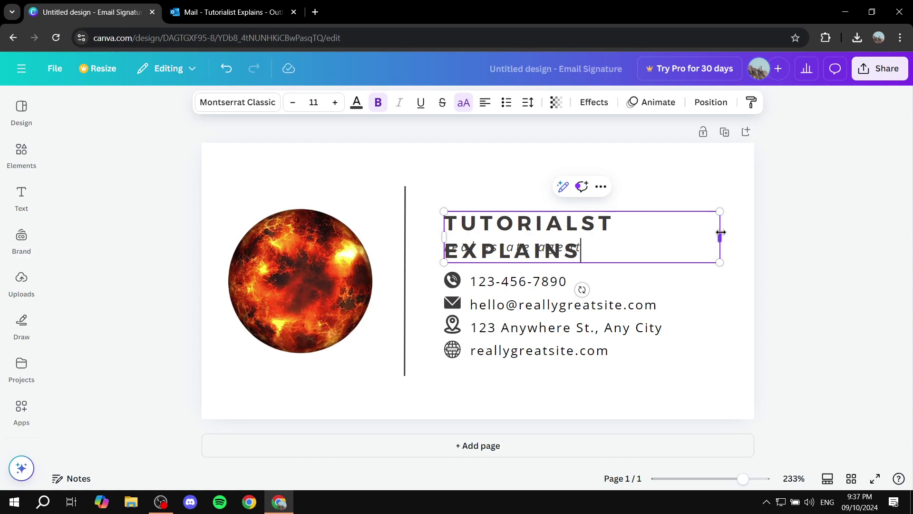
drag(720, 237, 795, 225)
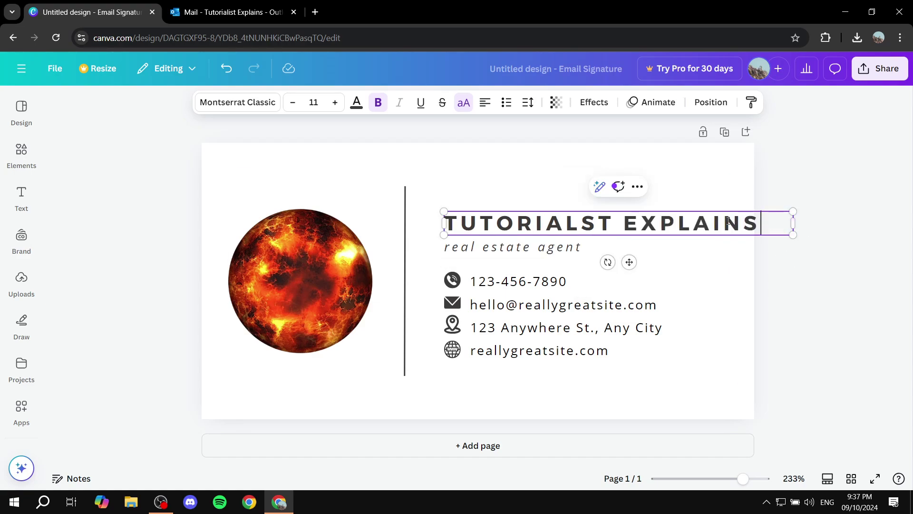
click(780, 161)
drag(680, 231, 667, 224)
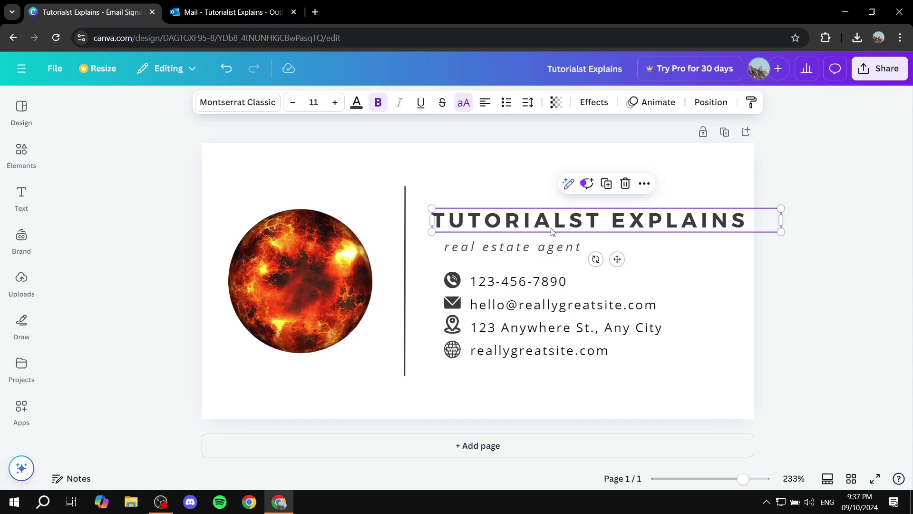
Download the signature as a PNG via Share > Download and drag Tutorialst Explains.png to the desktop
click(804, 326)
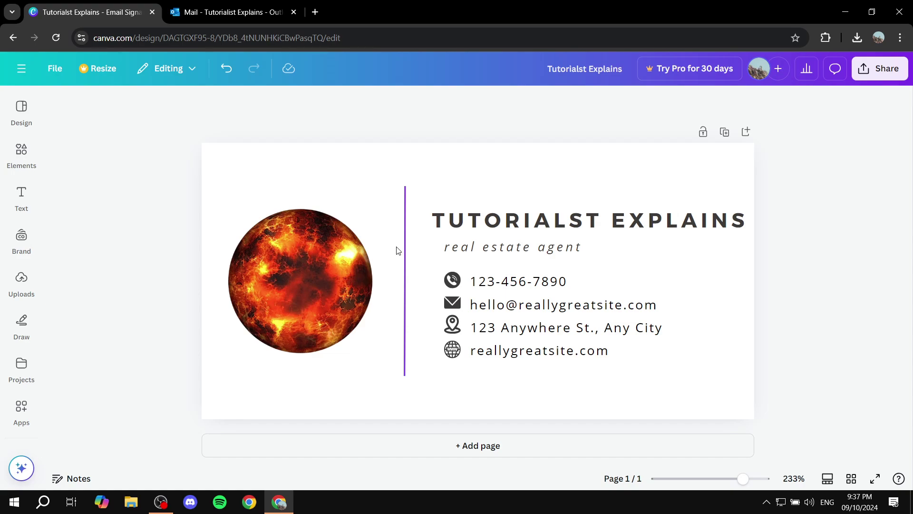
click(886, 71)
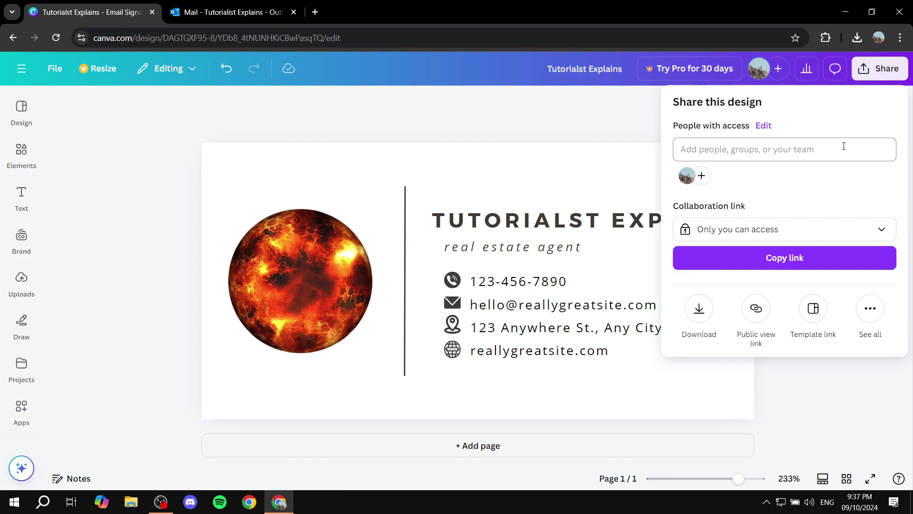
click(699, 312)
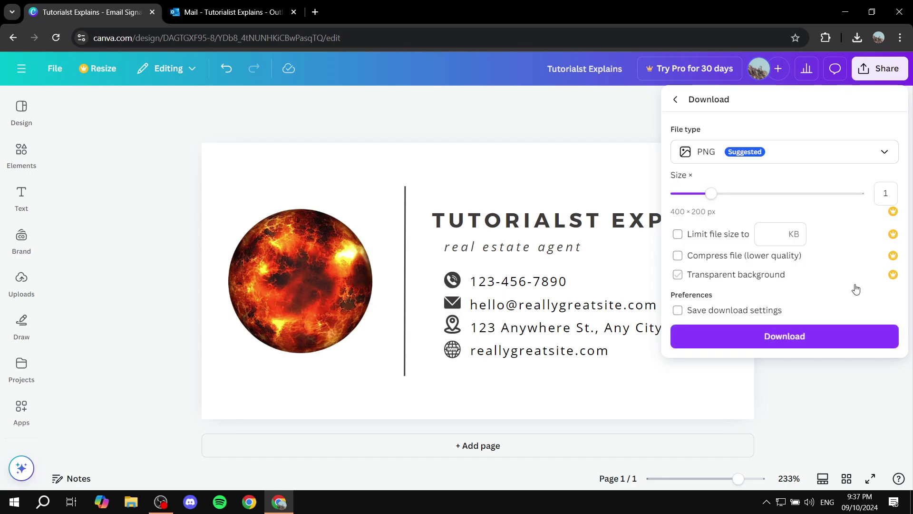
click(800, 339)
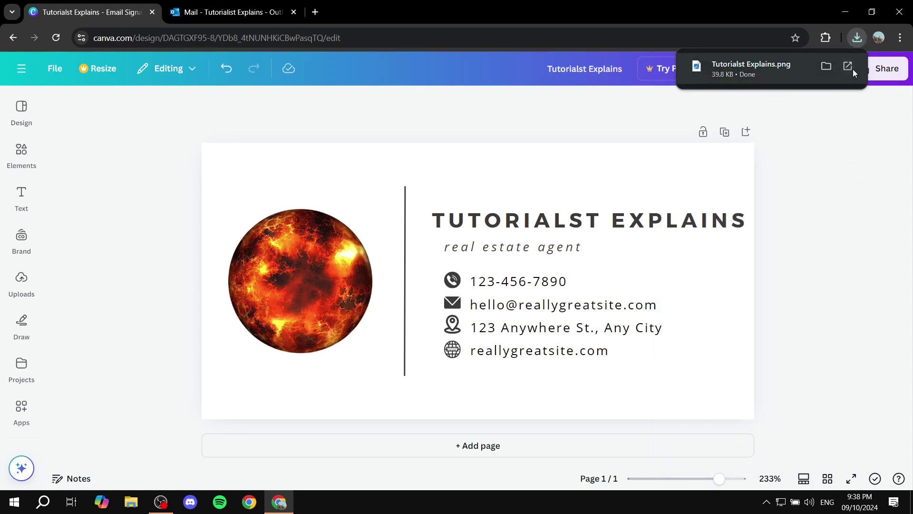
click(827, 67)
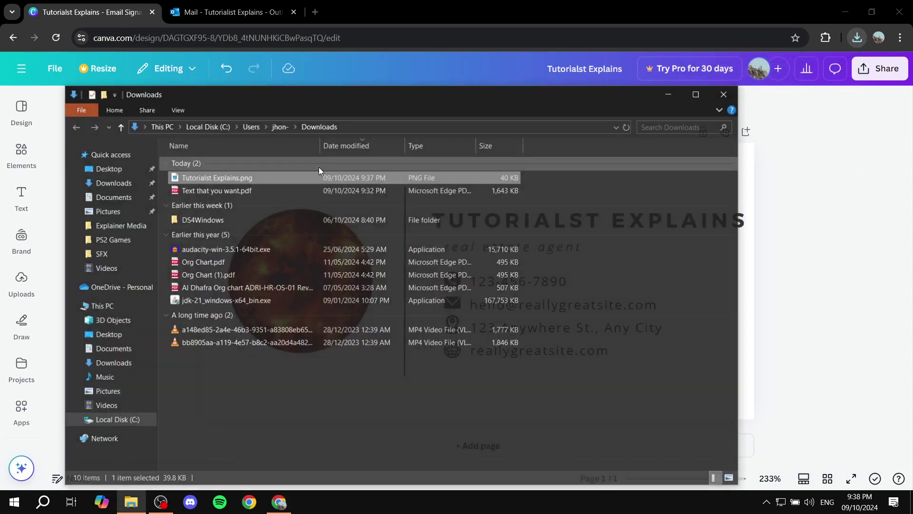
drag(293, 180, 430, 237)
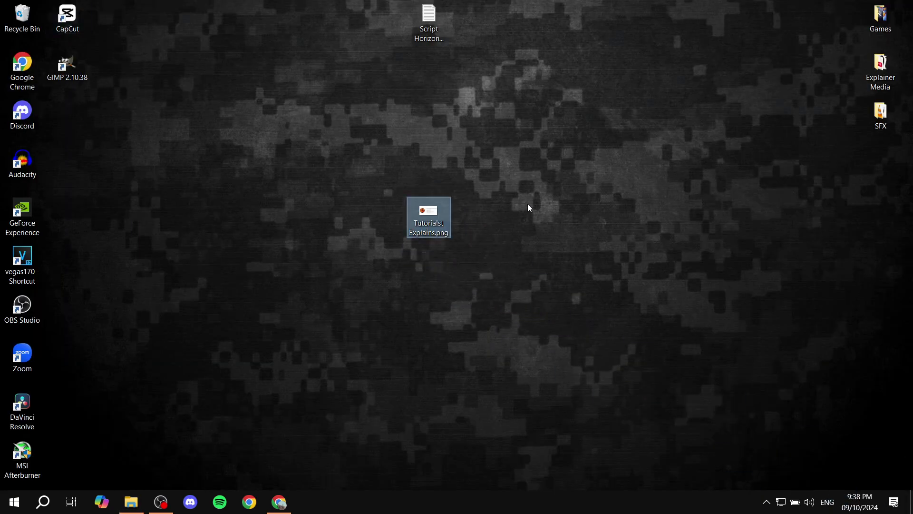
Go to Outlook's Settings > Mail > Compose and reply, where the email signature editor is
click(280, 502)
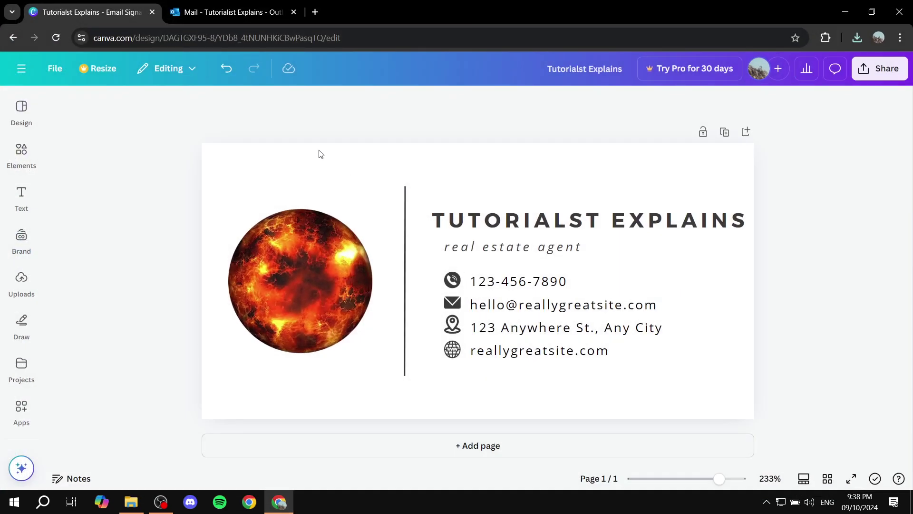
click(229, 12)
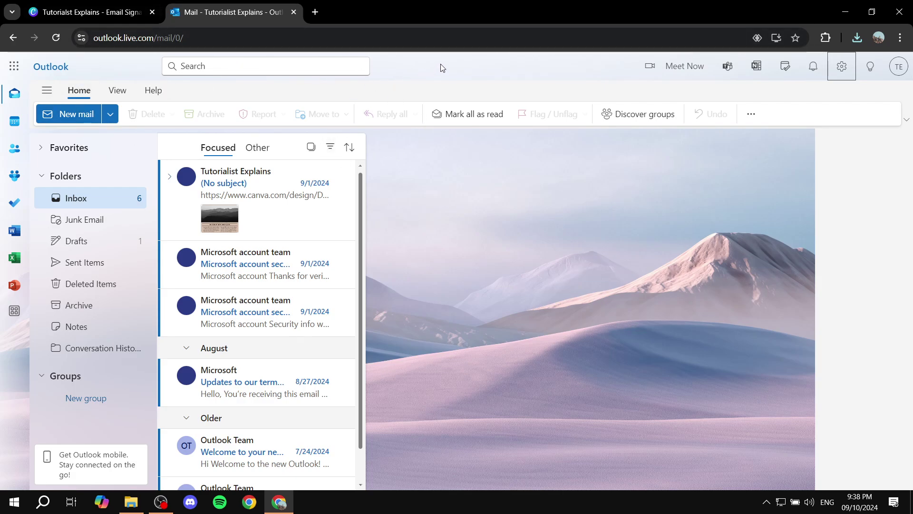
click(844, 72)
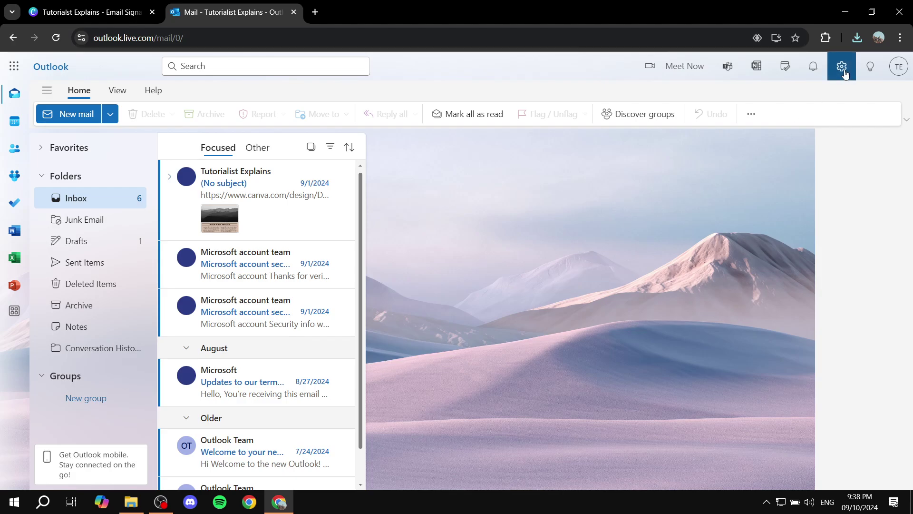
click(843, 69)
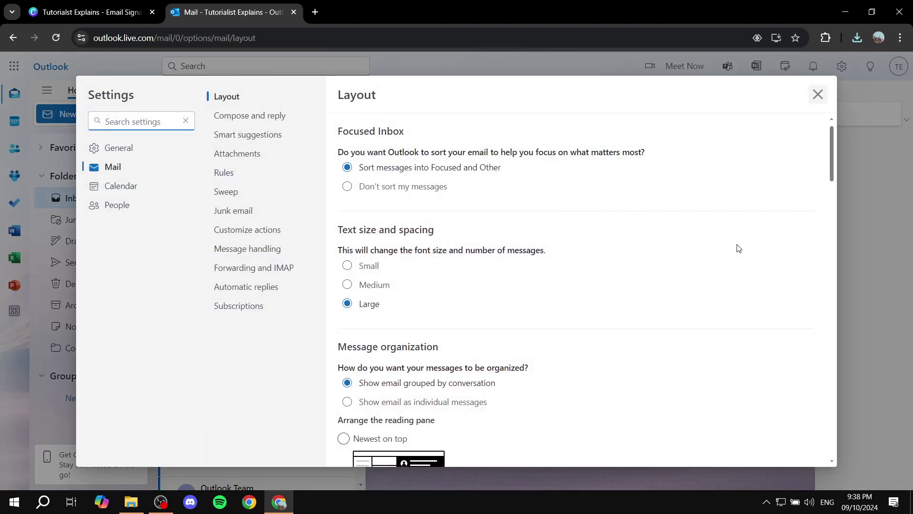
click(253, 119)
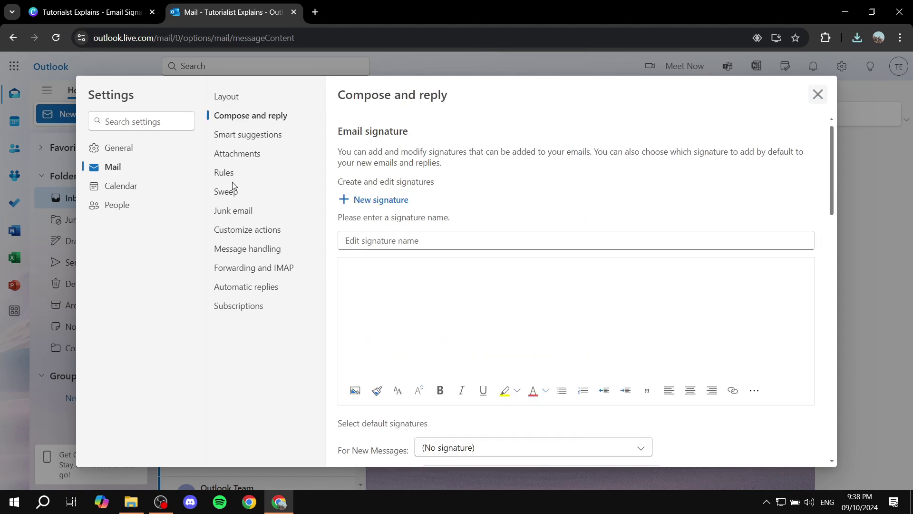
Name the new Outlook signature 'Canva Signature' and place the cursor in its body
click(141, 125)
click(447, 116)
click(383, 232)
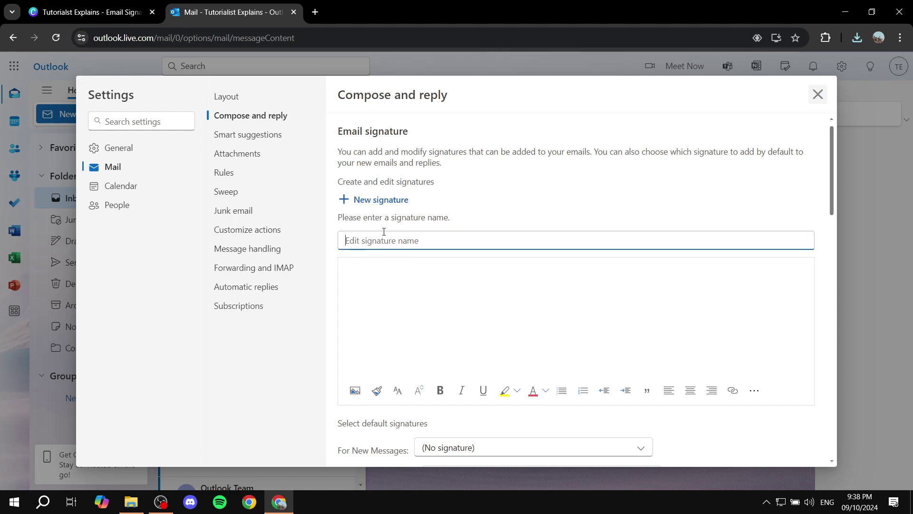
text(Canva s)
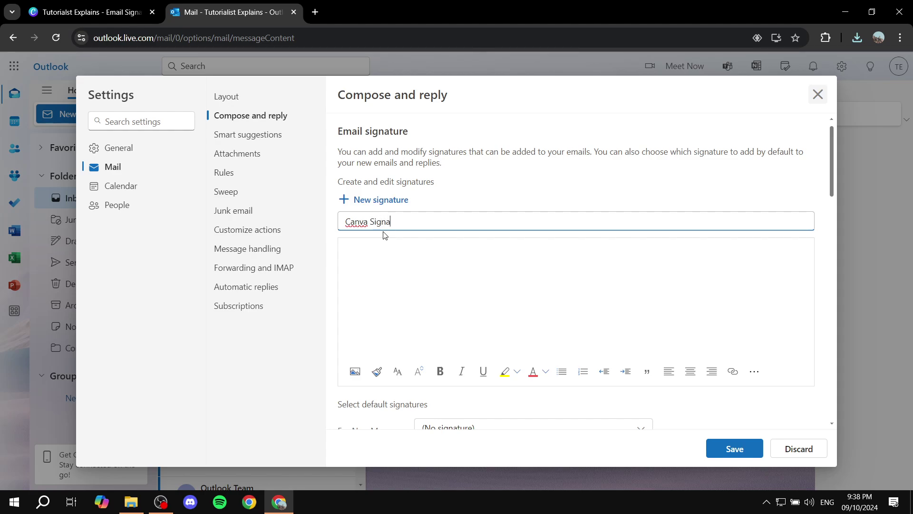
click(385, 241)
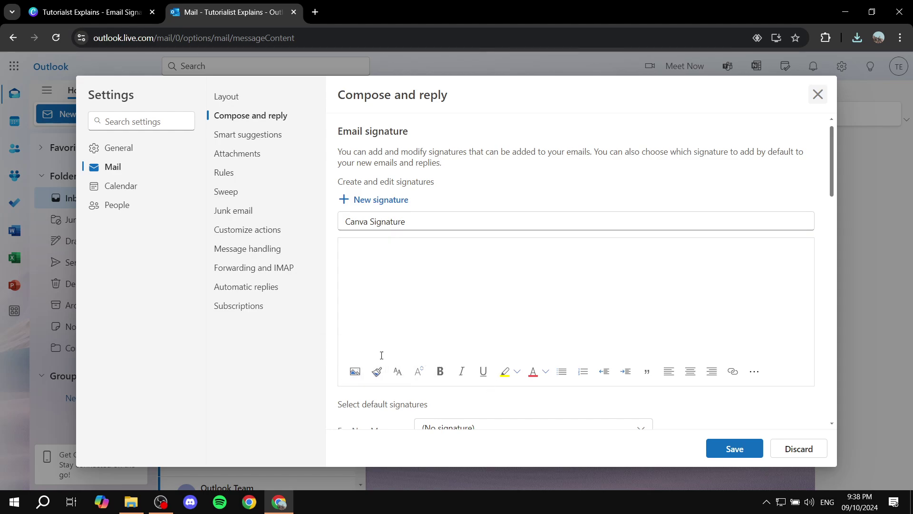
Insert Tutorialst Explains.png from the Desktop as an inline picture in the signature body
click(90, 11)
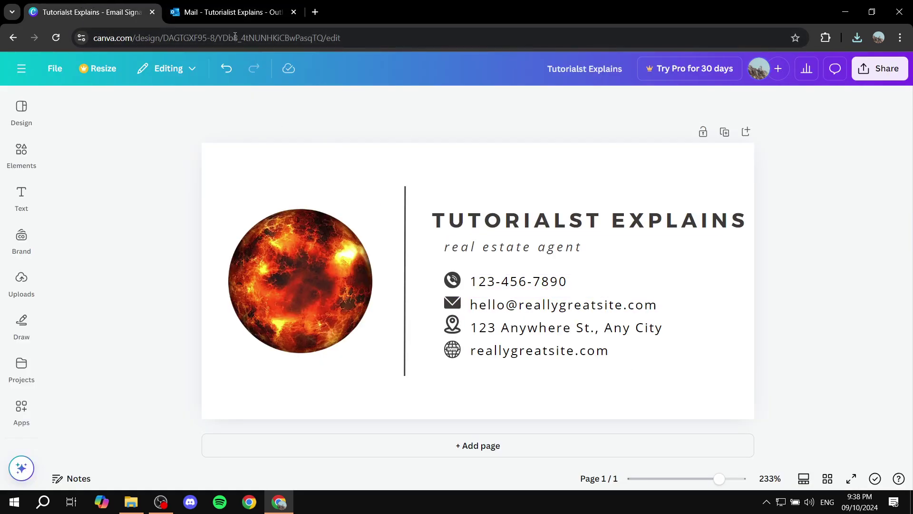
click(233, 11)
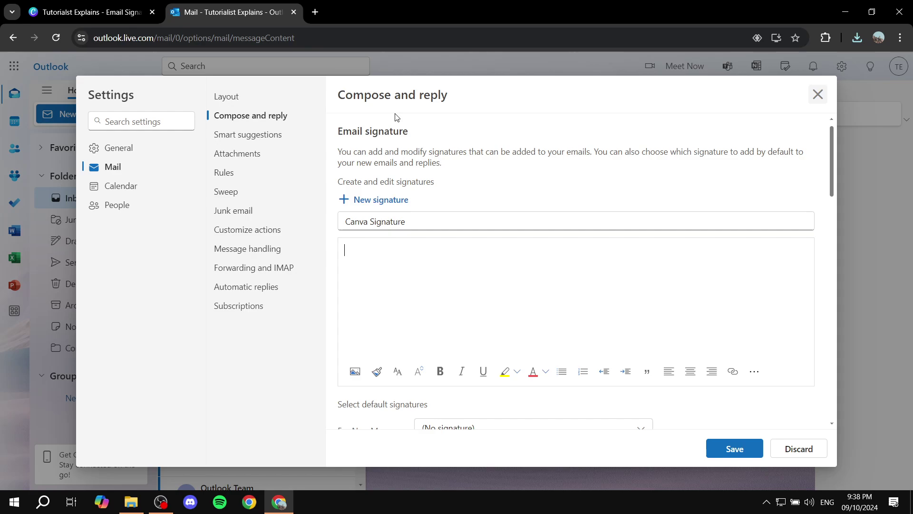
click(355, 371)
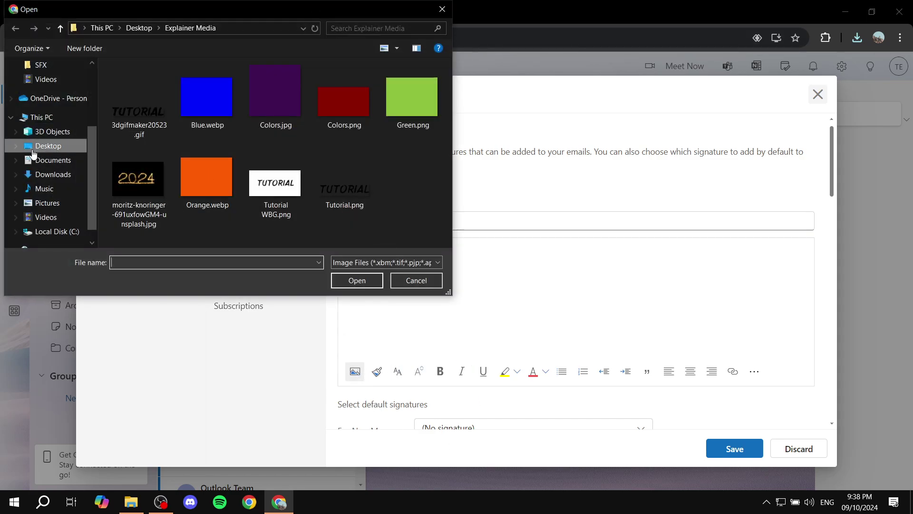
click(30, 152)
double_click(343, 100)
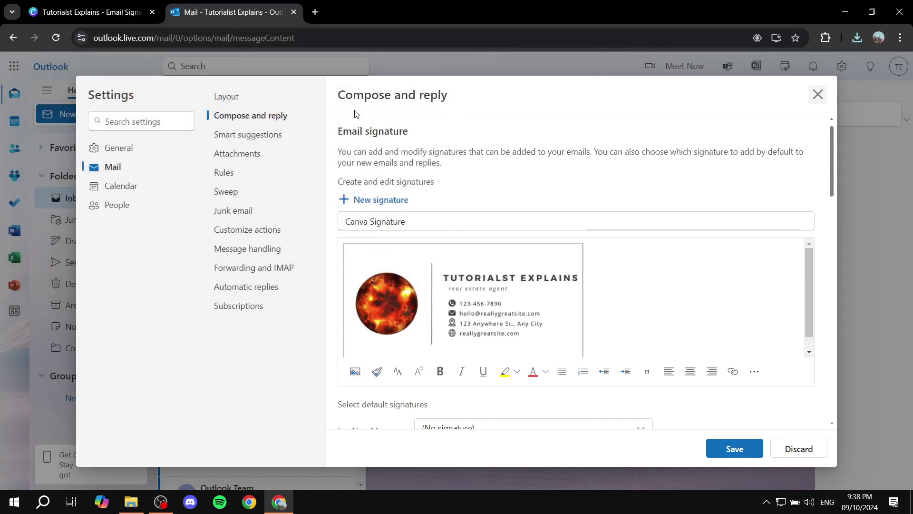
scroll(456, 272, down, 1)
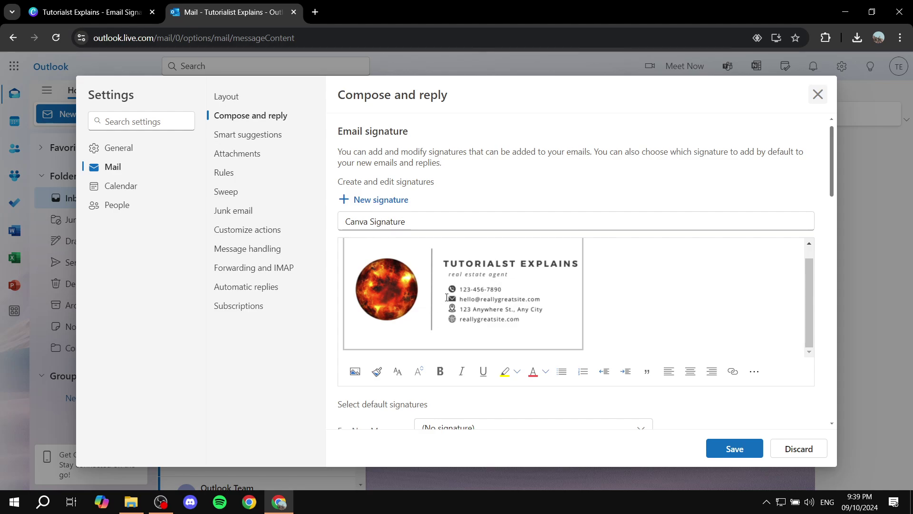
scroll(592, 290, down, 4)
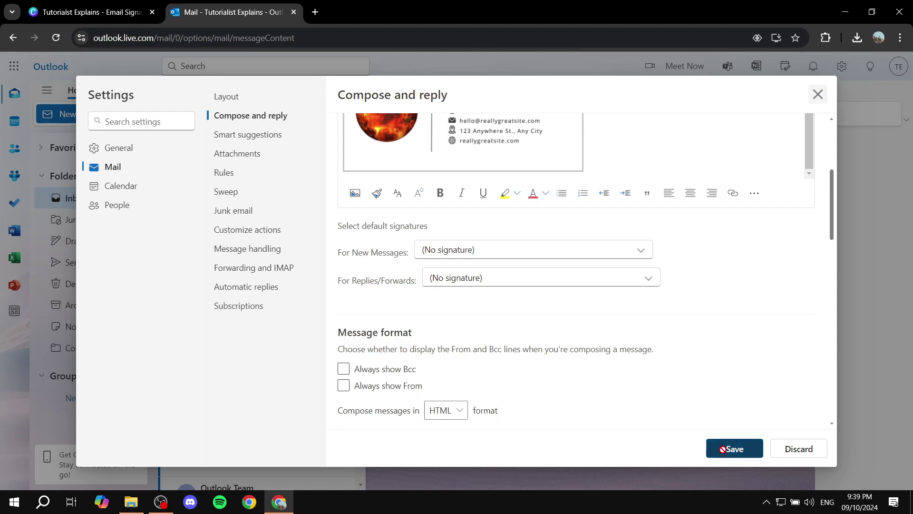
Close the Outlook Settings, leaving a blank pop-out new message window
scroll(676, 404, up, 4)
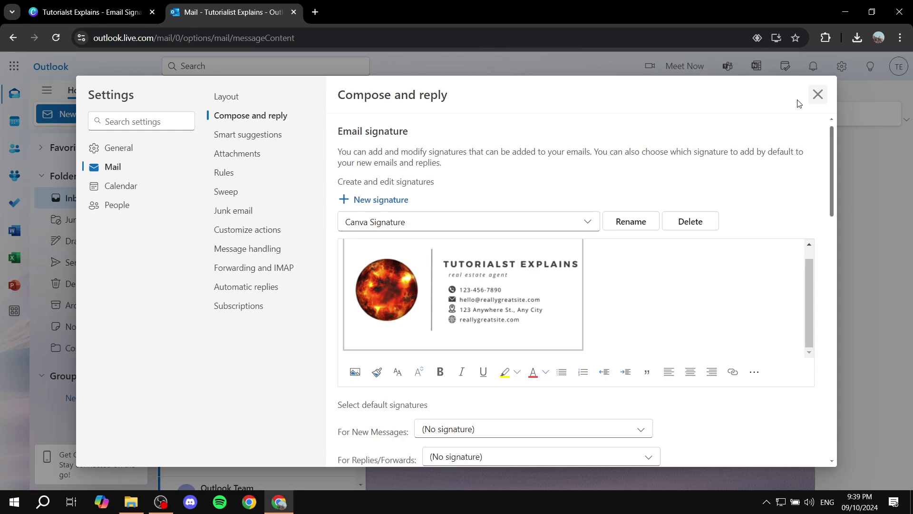
click(817, 94)
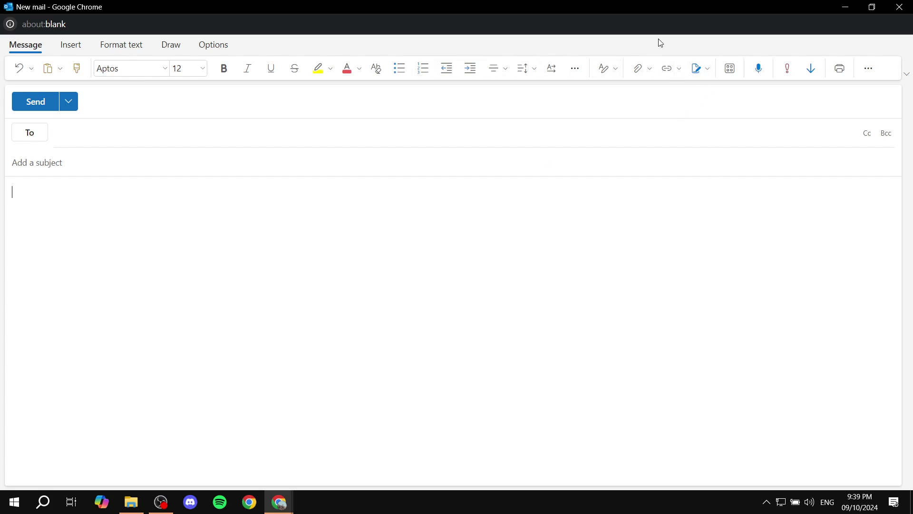
Start a fresh Outlook email and insert the 'Canva Signature' with the fiery planet image
click(900, 7)
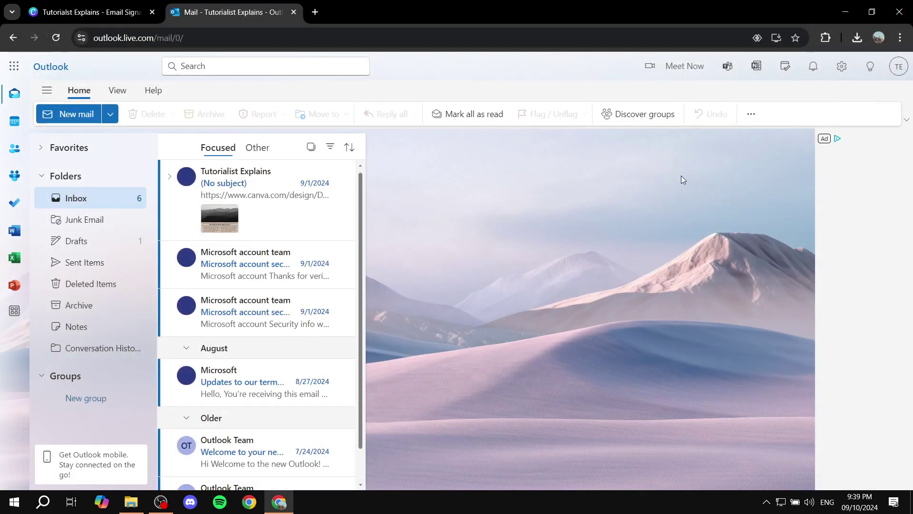
click(84, 113)
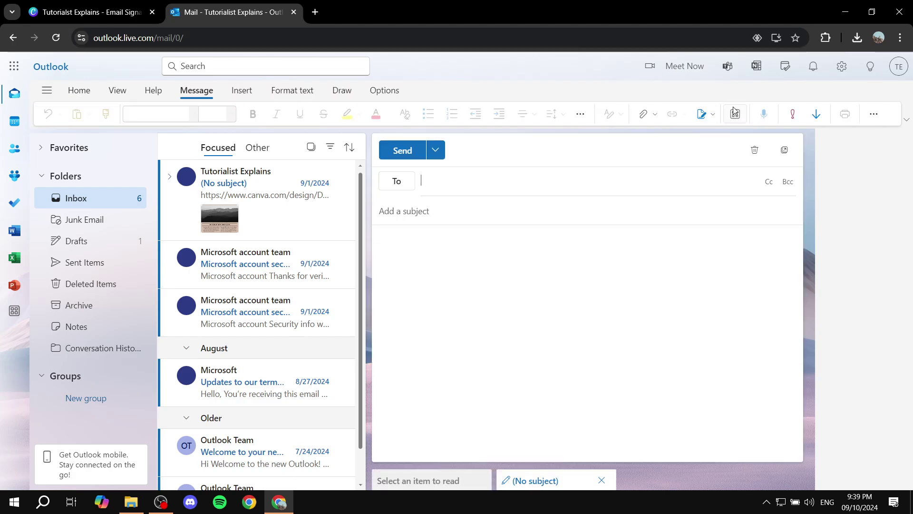
click(712, 115)
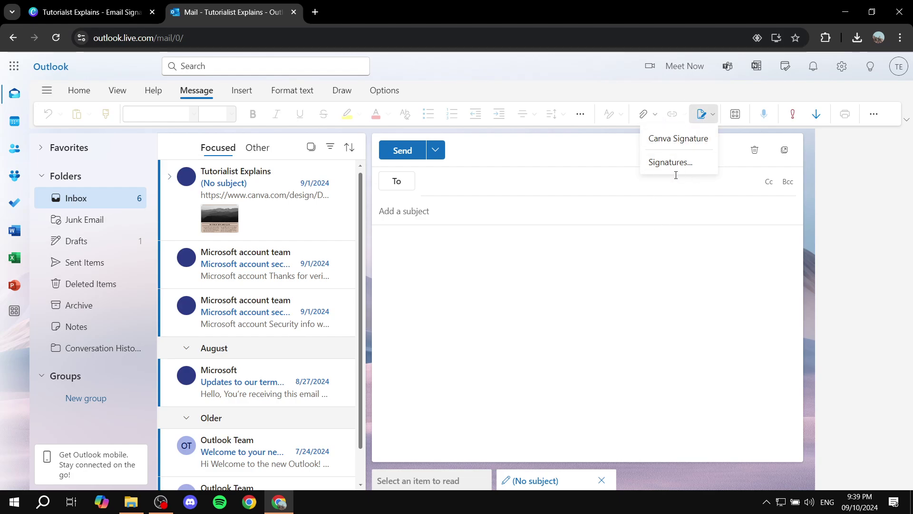
click(679, 138)
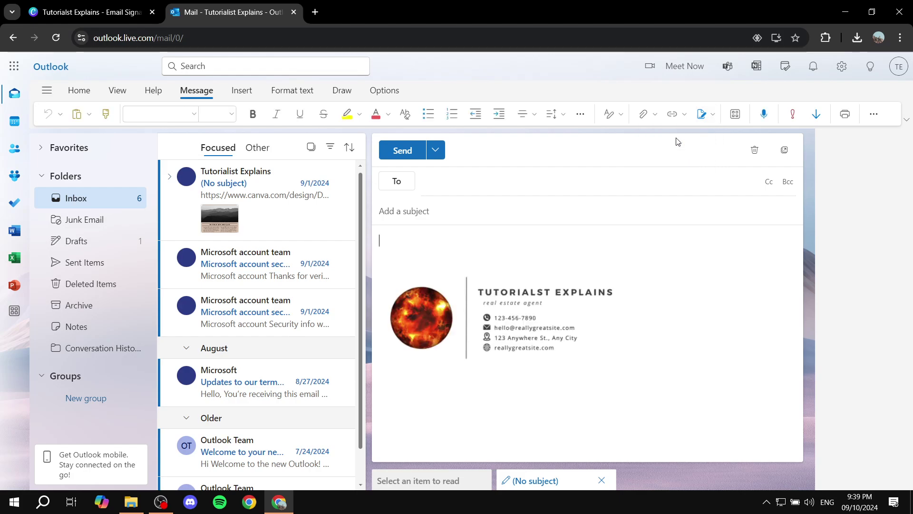